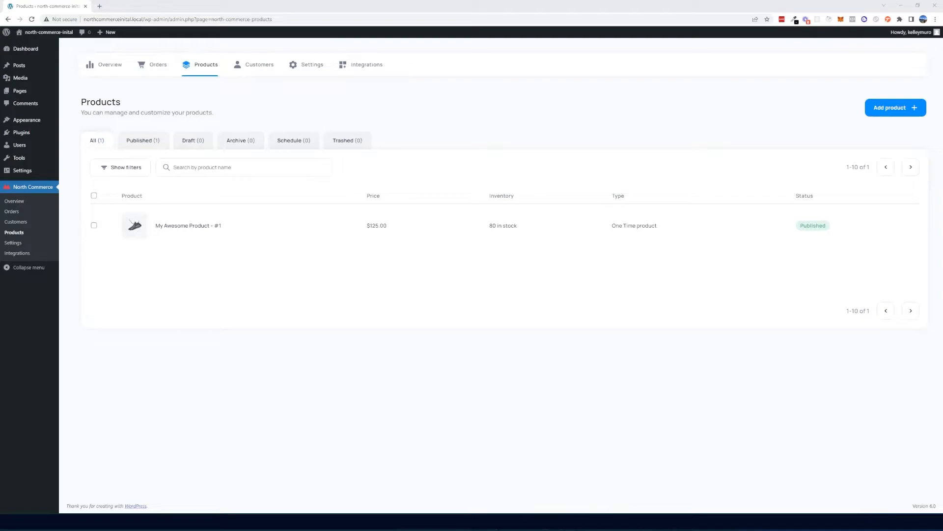
mouse_move(570, 229)
drag(112, 210, 441, 234)
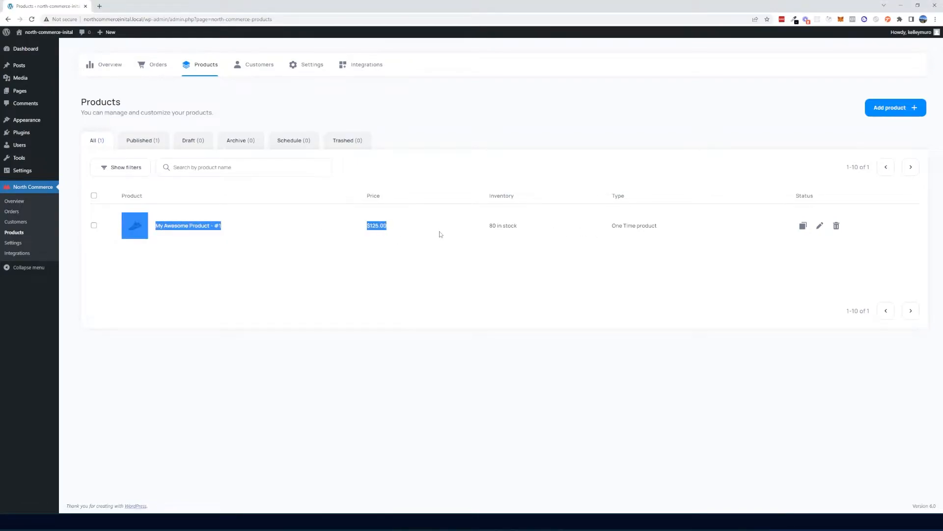
click(435, 235)
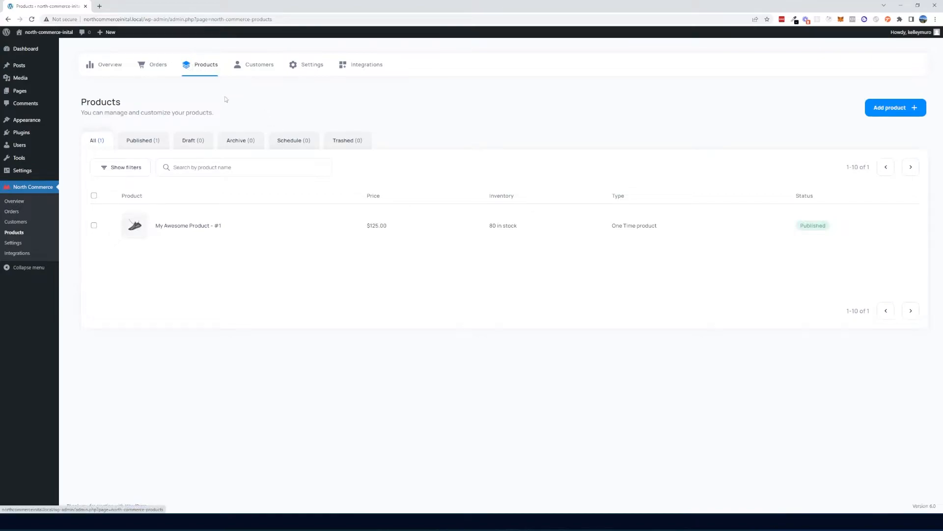
drag(661, 225, 609, 230)
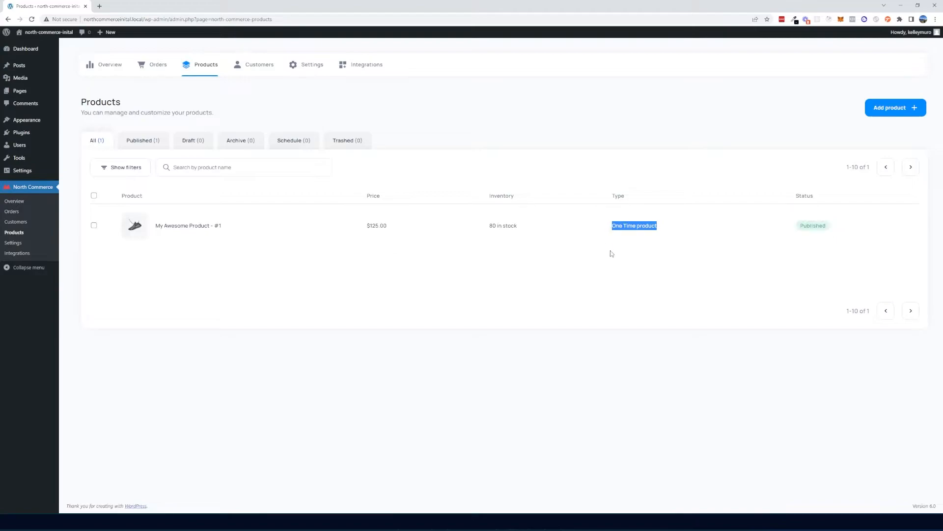
click(624, 261)
Start a new product of type Subscription and title it "My Awesome Subscription".
click(909, 114)
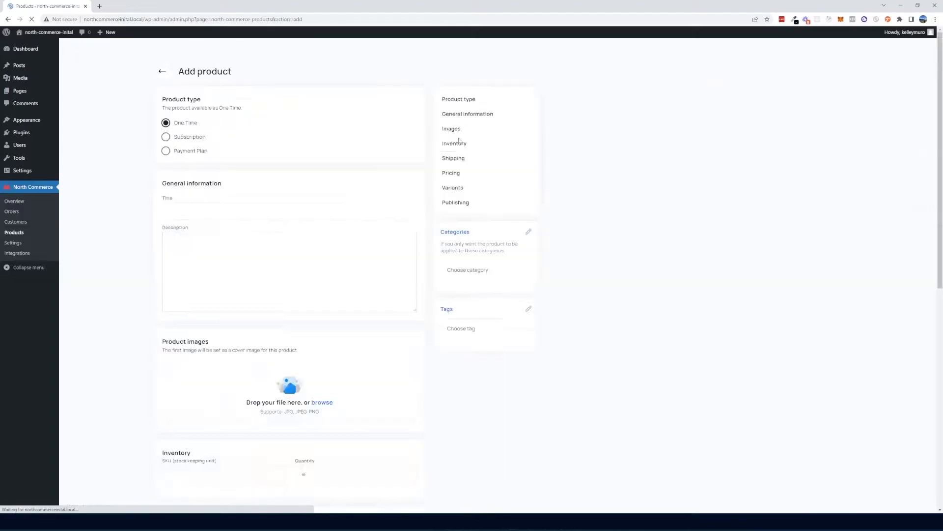
click(188, 141)
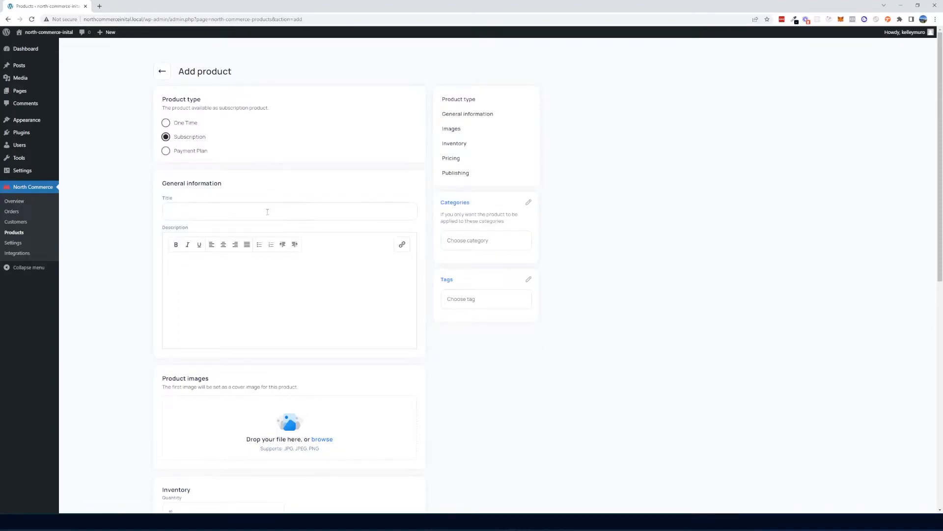
text(My Awesome Subscription)
Enter the product description "This is a subscription and you will be charged $99 / month".
click(271, 279)
scroll(273, 272, down, 1)
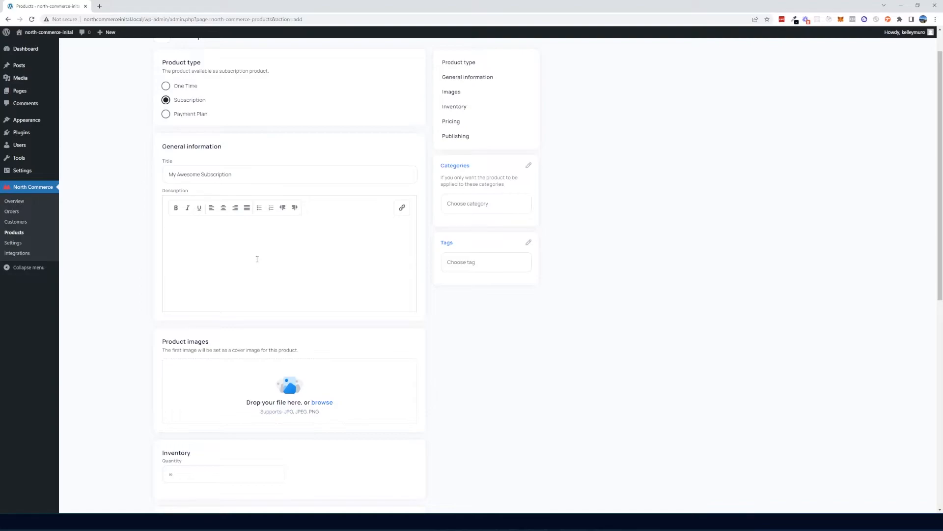
text(This is a subscription.and you will be charged $9)
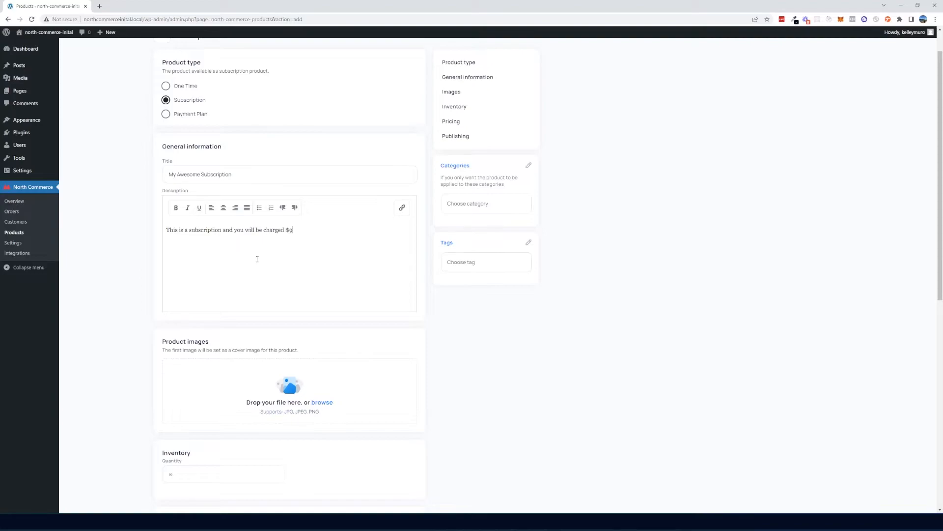
text(9 / month)
Add the sneaker picture from the media library as product image and set the inventory quantity to 150.
scroll(257, 259, down, 3)
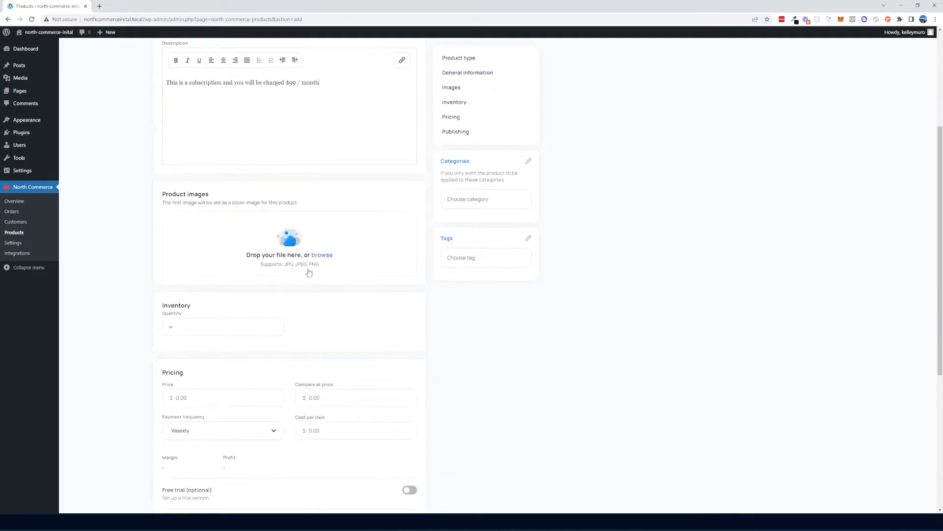
click(317, 256)
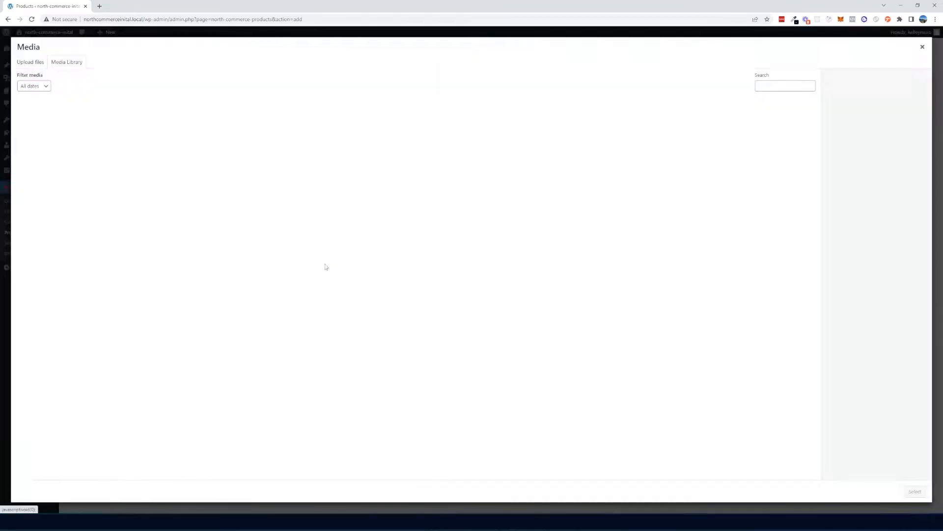
click(122, 141)
click(915, 492)
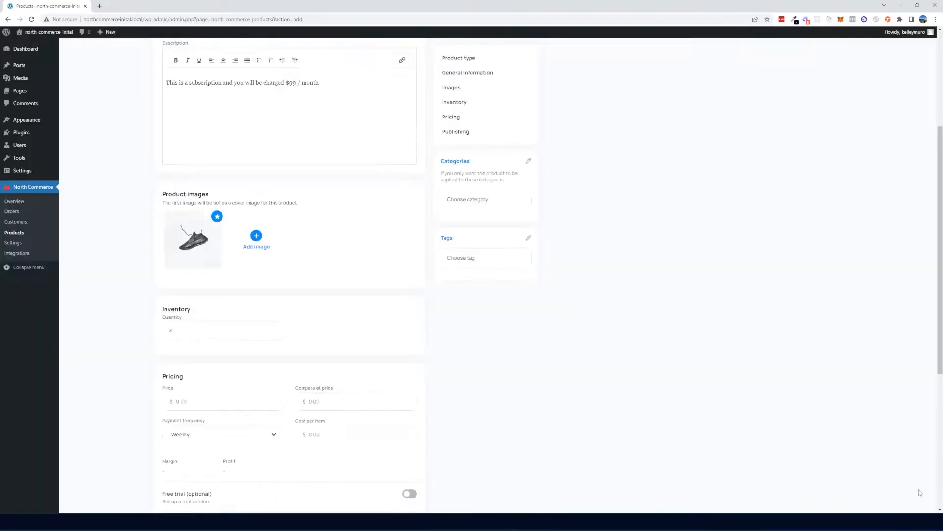
click(199, 254)
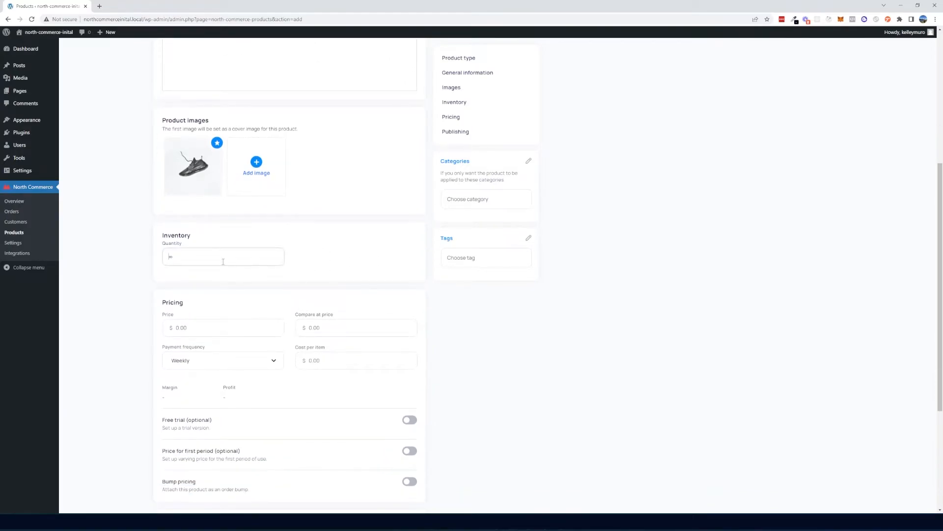
text(150)
Set the subscription price to $99.03.
scroll(212, 294, down, 1)
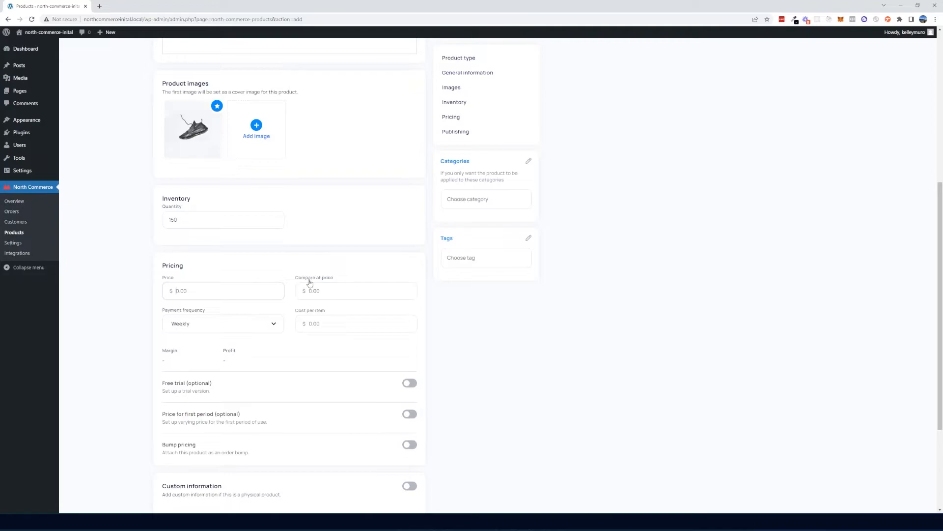
click(195, 324)
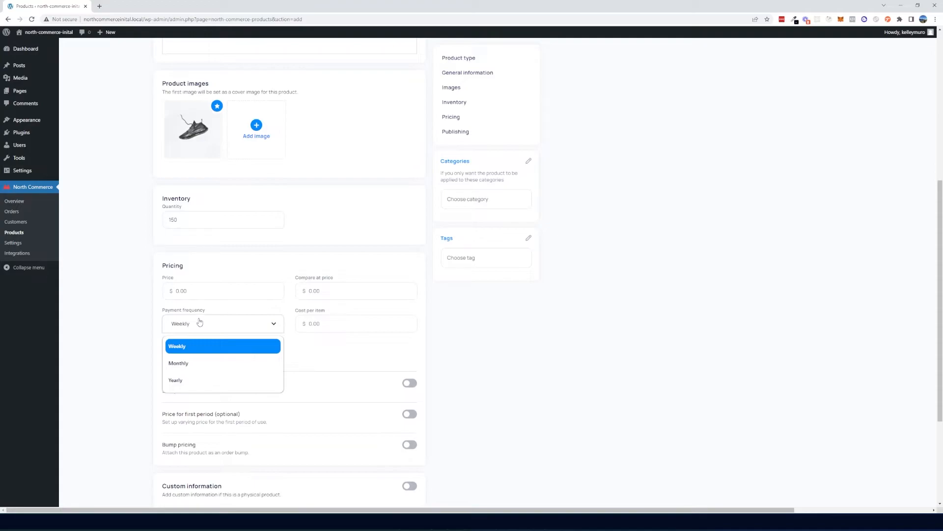
click(194, 294)
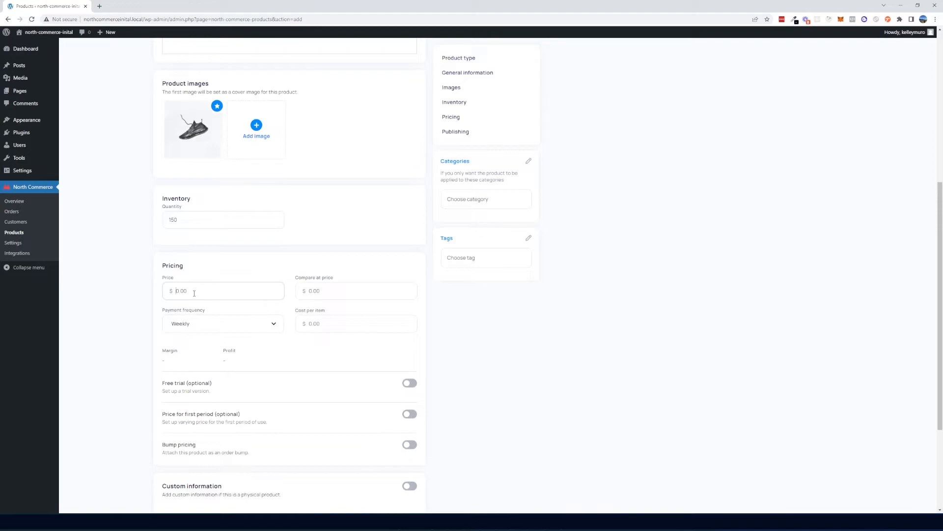
text(99.03)
Set the payment frequency to Monthly, matching the description, and the cost per item to $1.
scroll(233, 242, up, 4)
drag(318, 164, 301, 162)
scroll(226, 311, down, 1)
scroll(226, 312, down, 2)
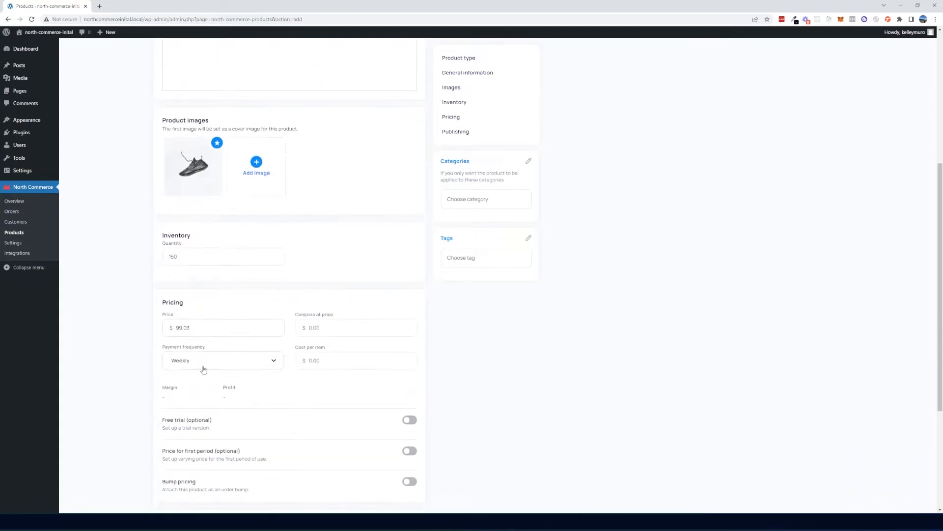
click(205, 364)
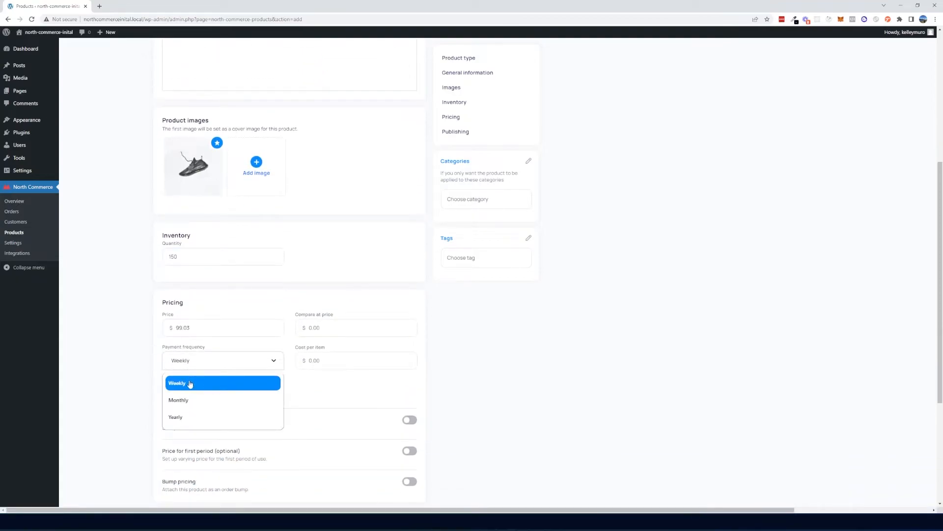
click(195, 406)
click(323, 367)
text(1)
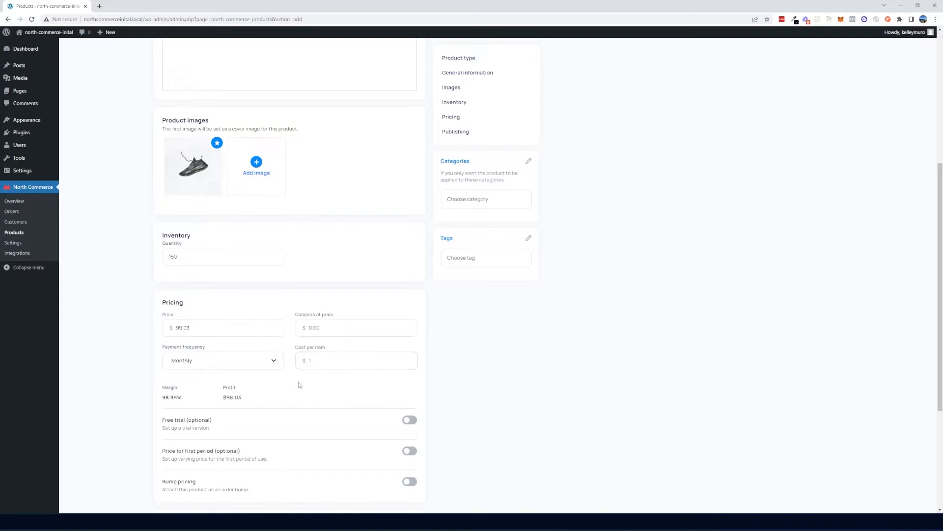
Change the subscription price to $99 to match the description.
scroll(250, 372, down, 2)
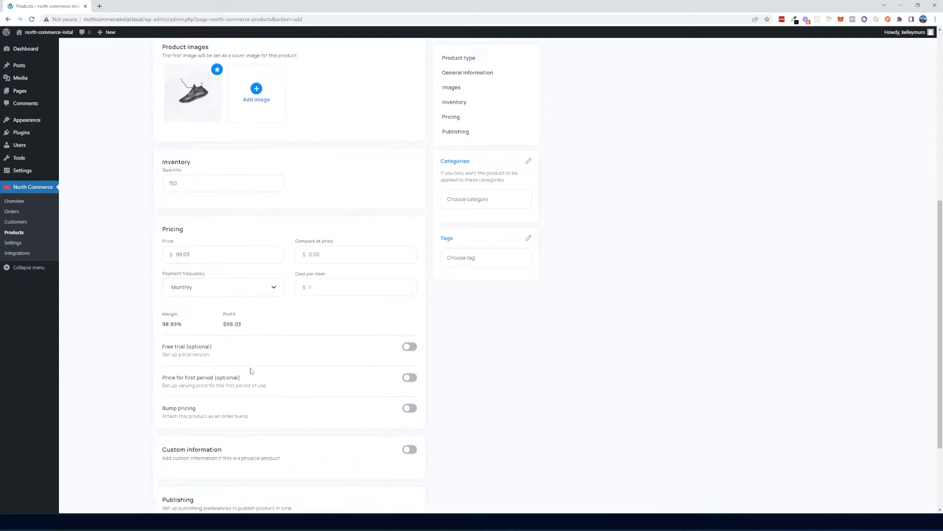
click(206, 255)
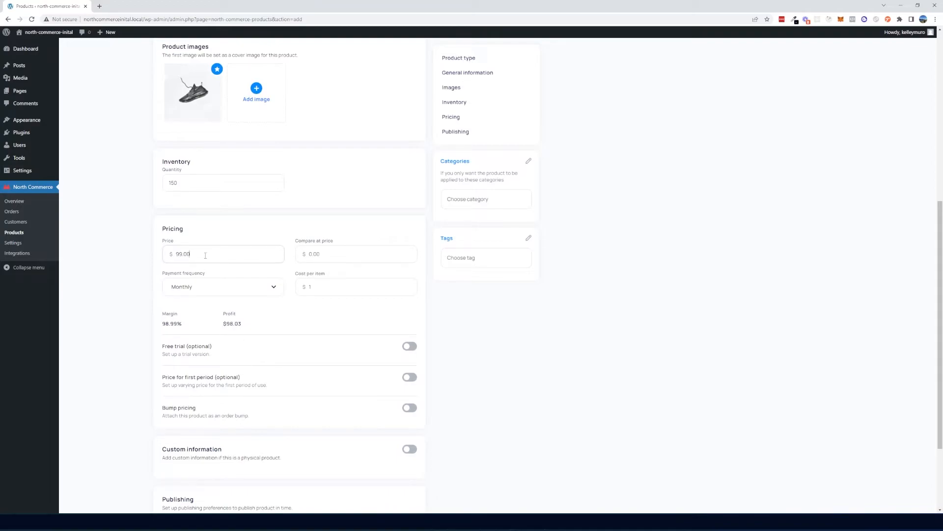
scroll(204, 310, up, 4)
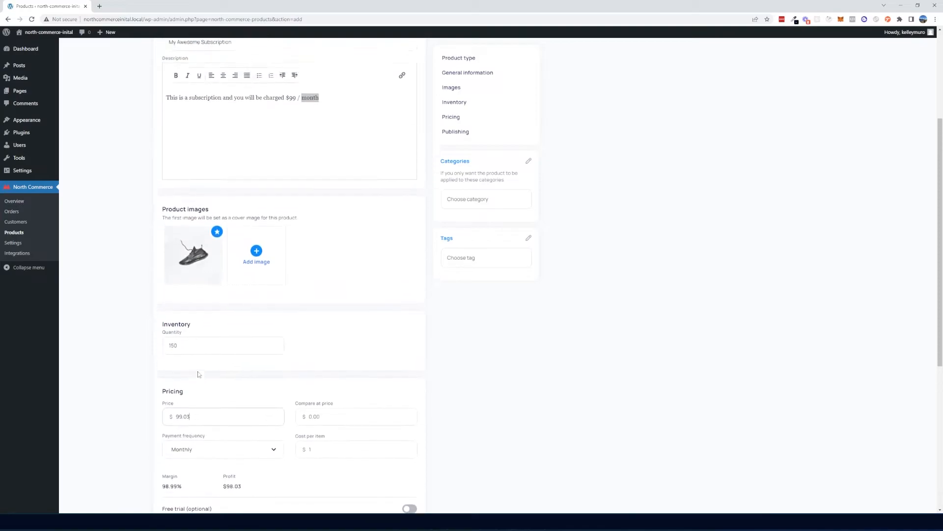
scroll(195, 446, down, 2)
scroll(197, 403, down, 3)
scroll(295, 336, down, 3)
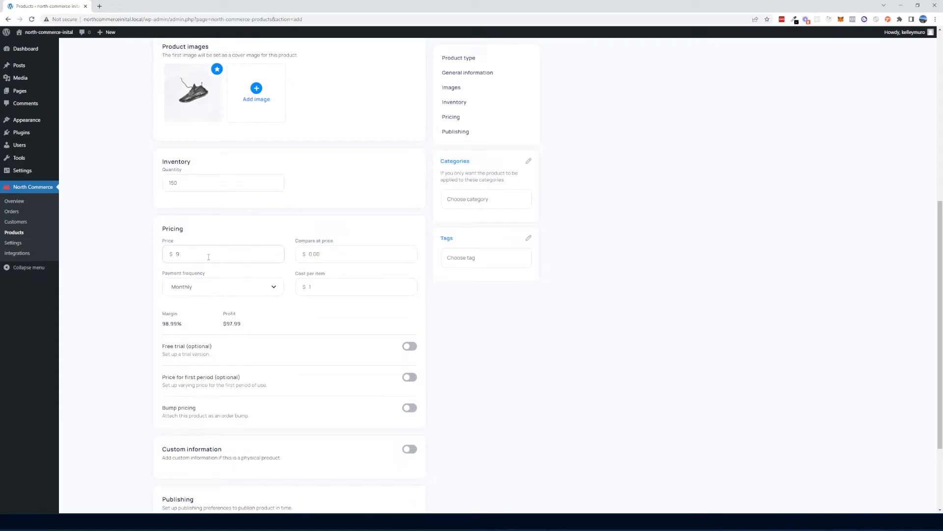
text(9)
Enable the optional free trial and set its length to 14 days.
scroll(364, 321, down, 1)
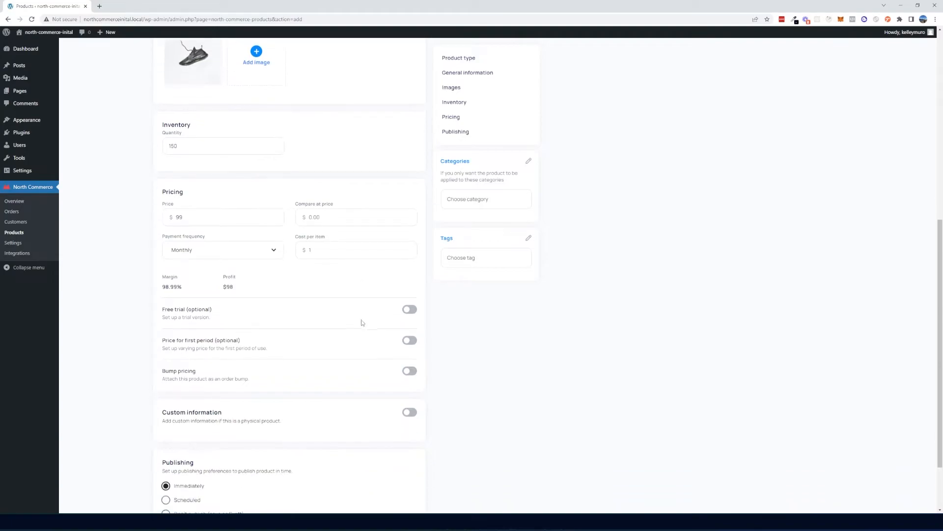
click(411, 312)
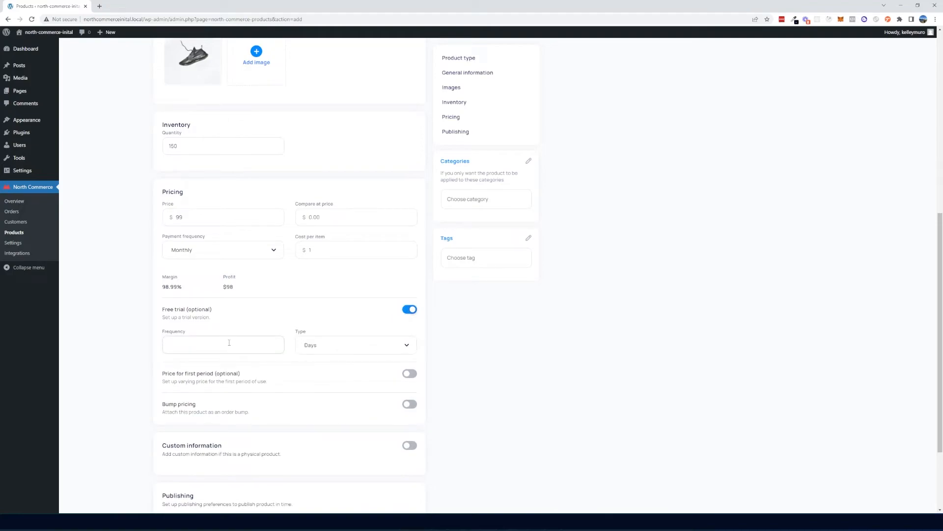
click(308, 347)
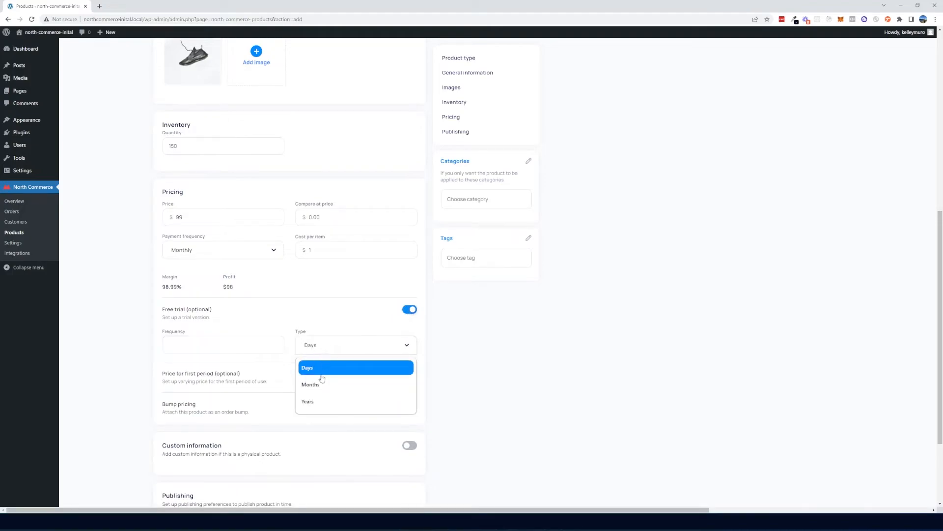
click(236, 347)
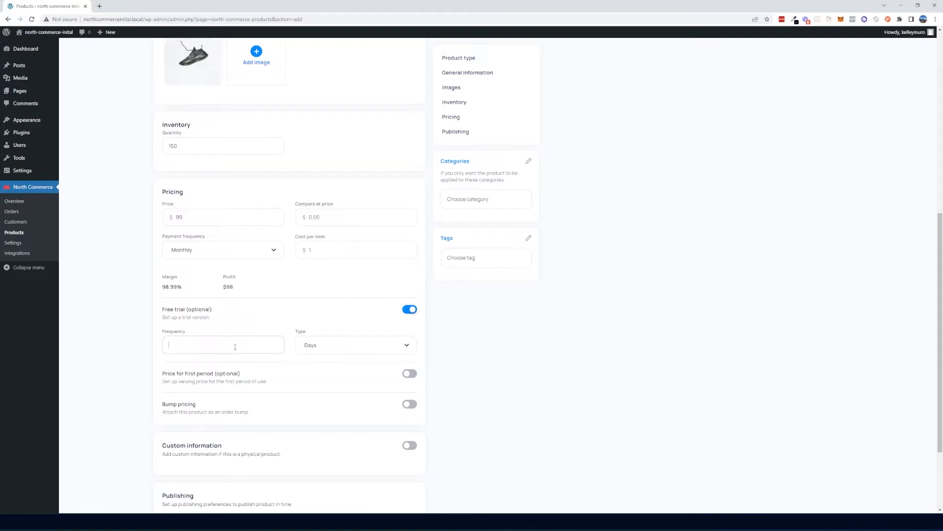
click(336, 347)
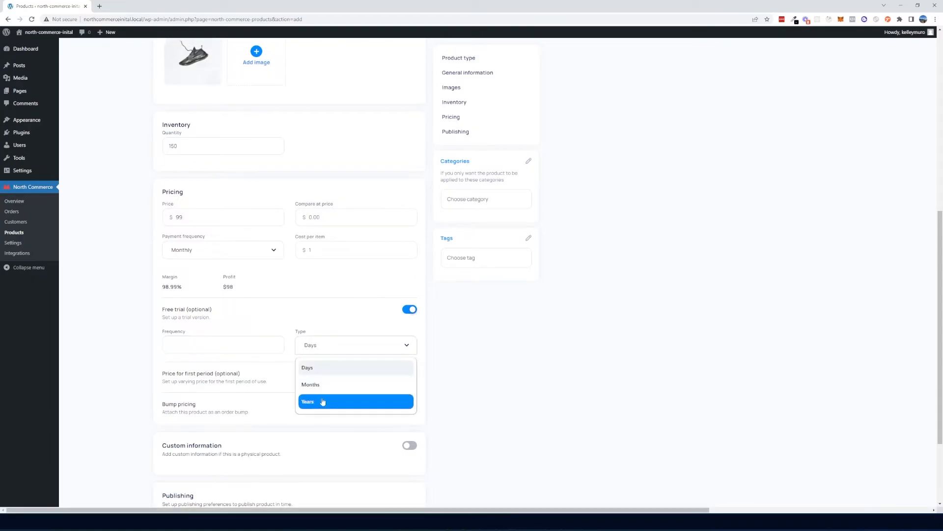
click(246, 349)
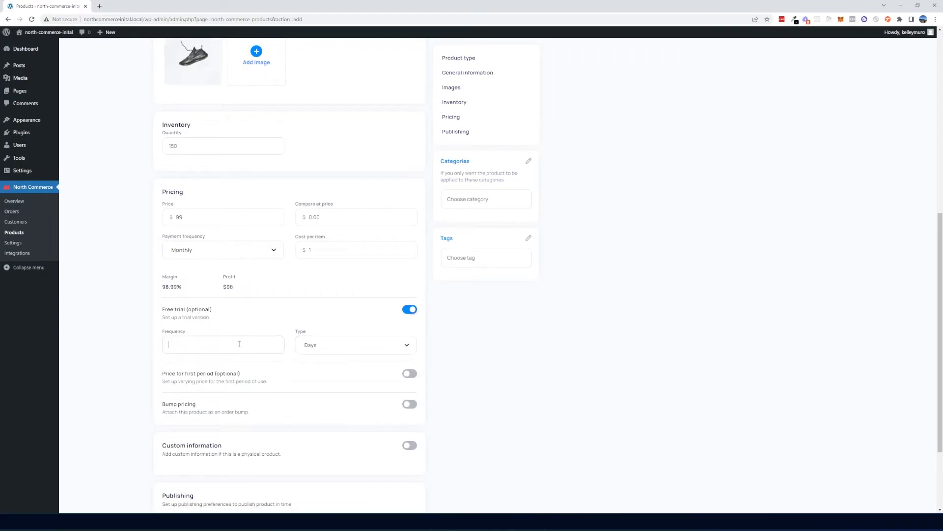
text(14)
Change the free trial length to 1 month and switch its period type to Years.
click(310, 349)
click(309, 385)
drag(185, 346, 158, 347)
text(1)
click(302, 344)
click(306, 397)
Set the free trial to 12 days and turn the free trial option off.
drag(182, 346, 149, 346)
click(329, 349)
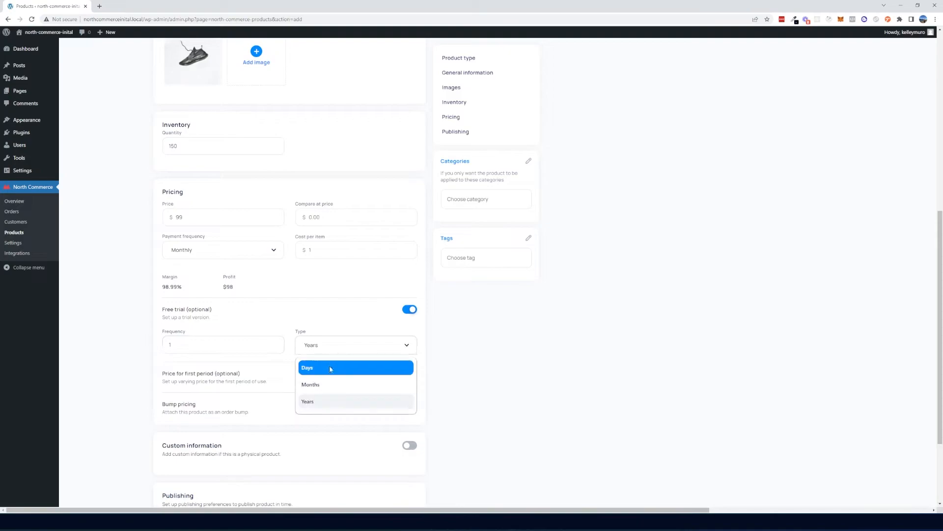
click(330, 368)
text(12)
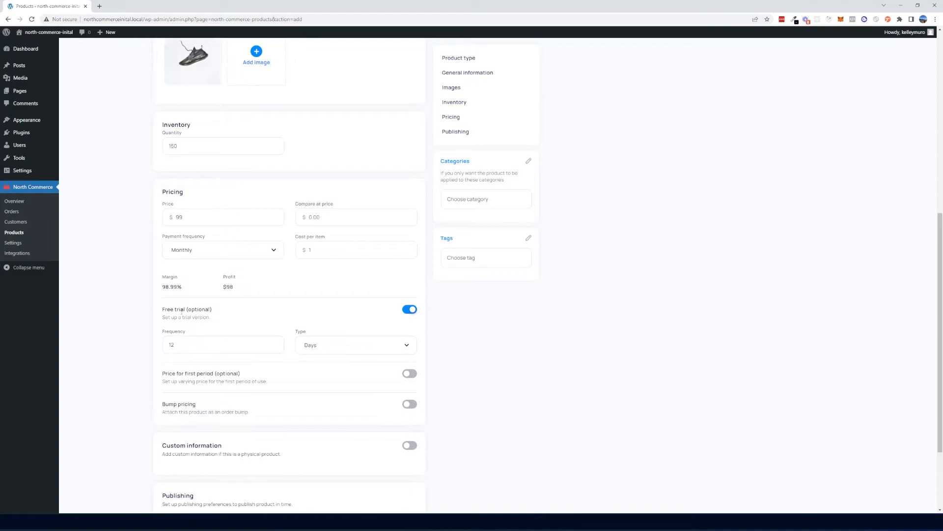
scroll(223, 325, down, 2)
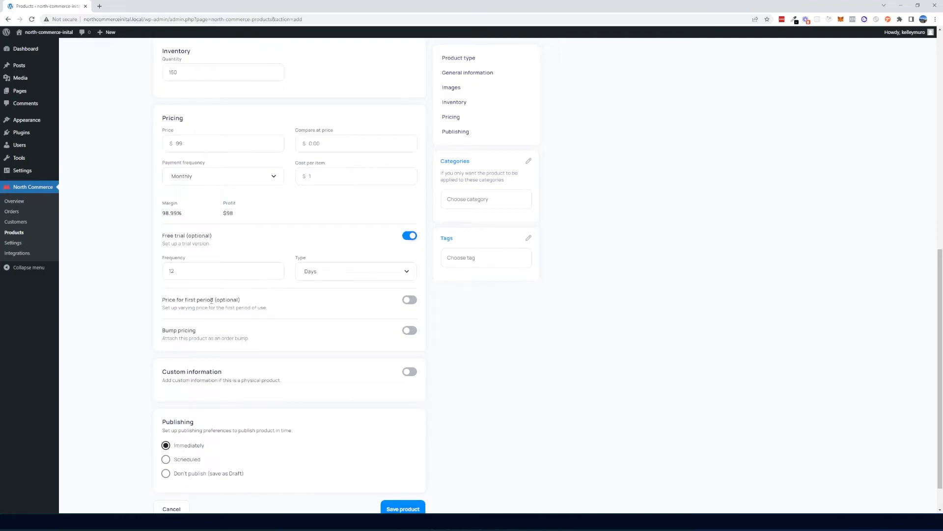
click(410, 236)
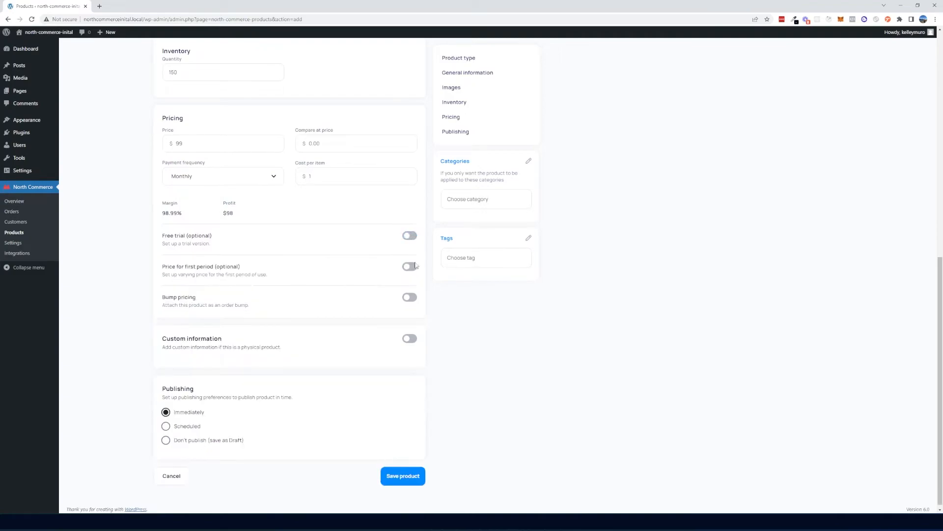
Enable the optional price for the first period and set it to $50.
click(410, 269)
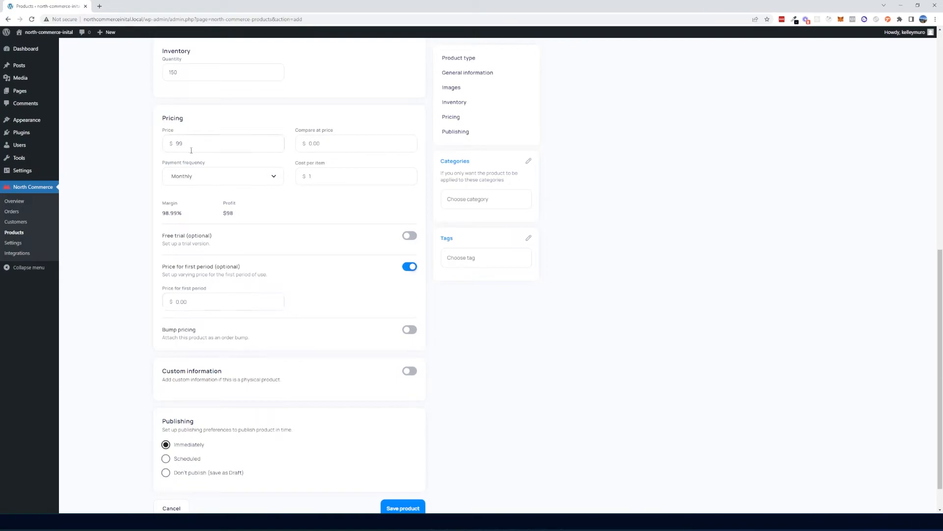
click(190, 302)
text(50)
Change the price for the first period to $7.
drag(193, 304, 160, 305)
click(193, 301)
double_click(196, 302)
text(7)
Save the subscription product with publishing left at Immediately.
scroll(466, 324, down, 1)
scroll(468, 329, up, 3)
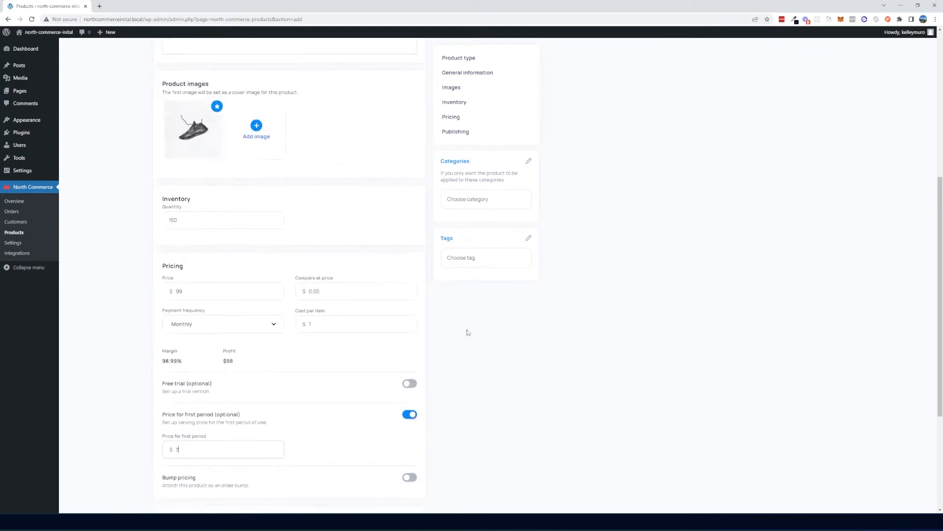
scroll(458, 339, down, 3)
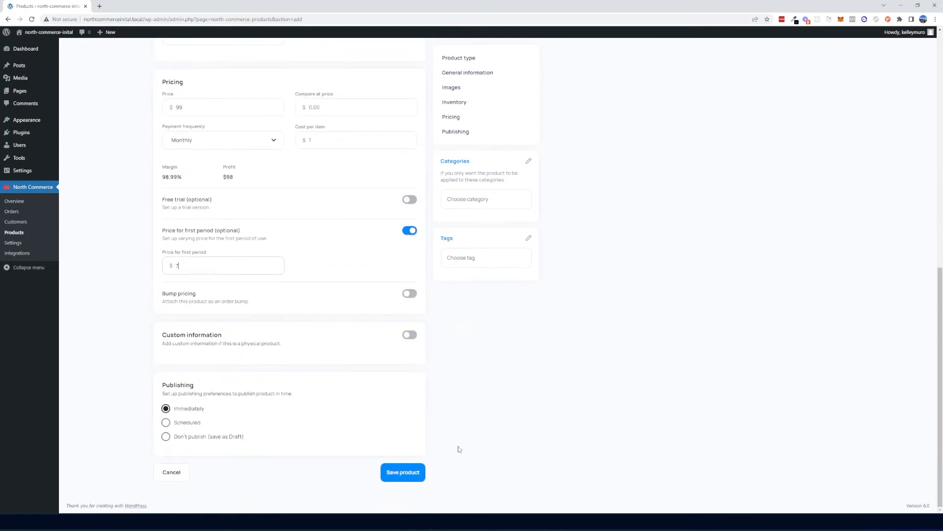
click(409, 479)
click(405, 477)
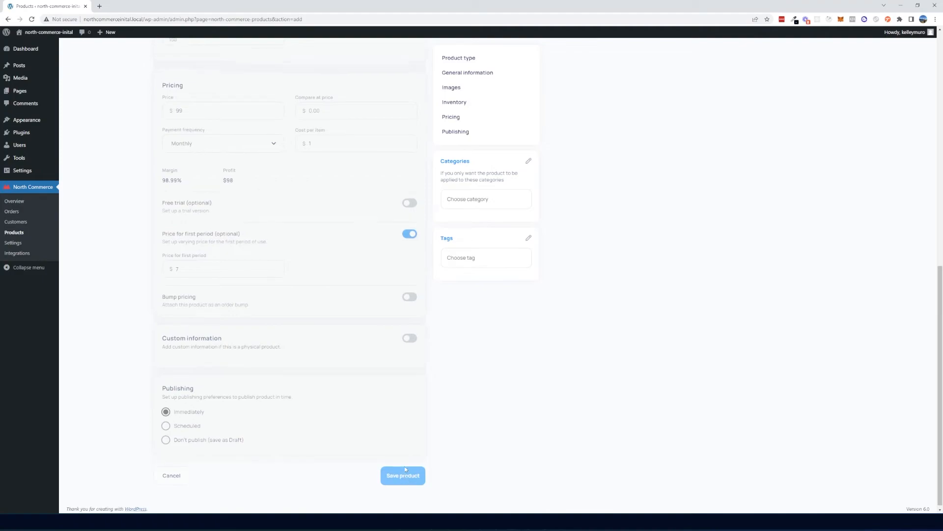
Reload the Add product page.
scroll(405, 469, down, 10)
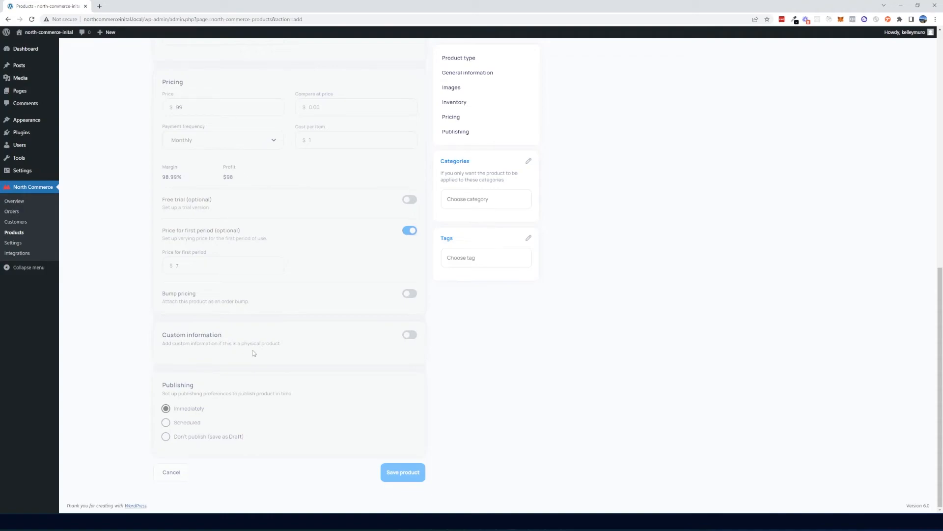
scroll(283, 342, up, 5)
scroll(282, 342, up, 6)
key(ctrl+k)
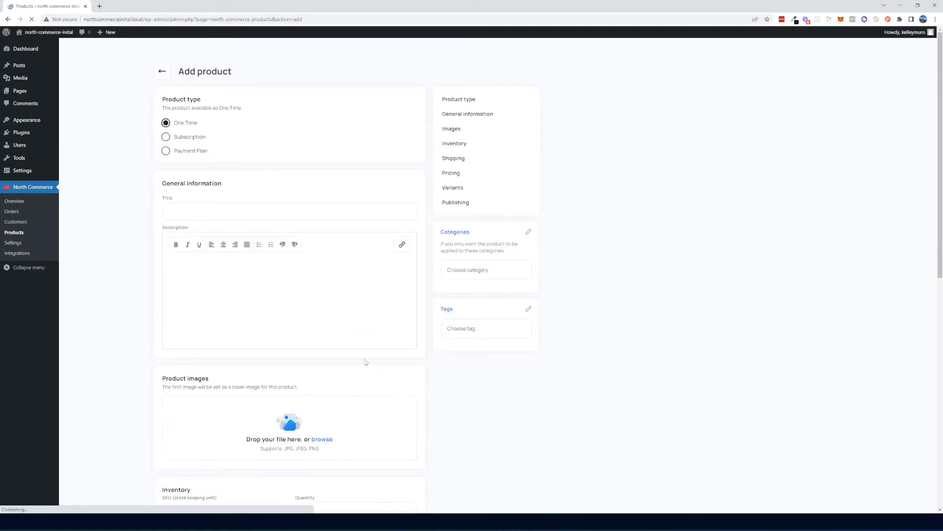
Open the North Commerce integrations in a new tab and switch Stripe to test mode.
right_click(23, 254)
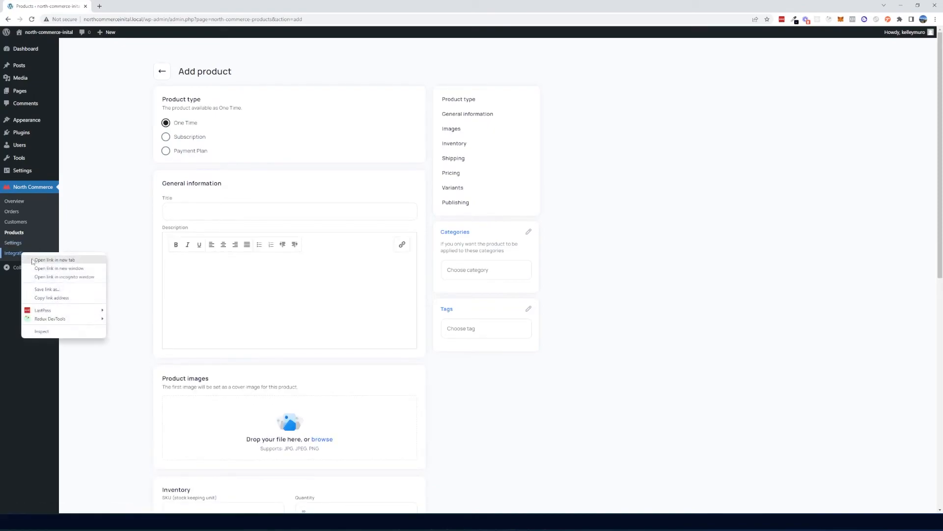
click(34, 260)
click(132, 6)
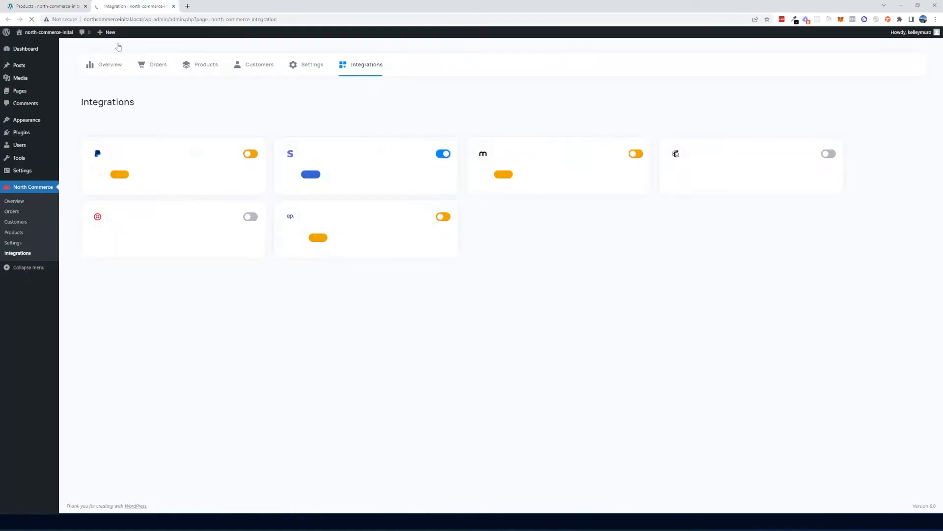
click(444, 154)
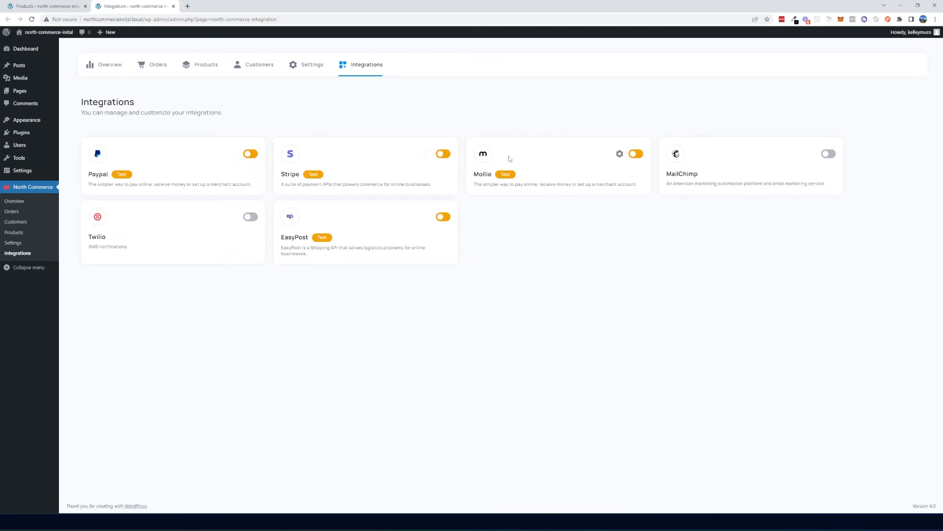
Connect the store to a Stripe account and save the Stripe settings.
click(427, 155)
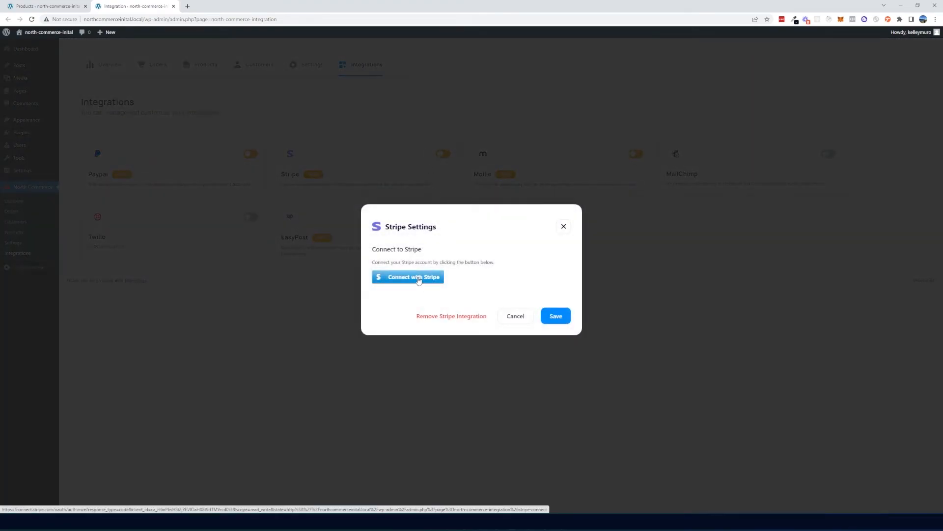
click(419, 279)
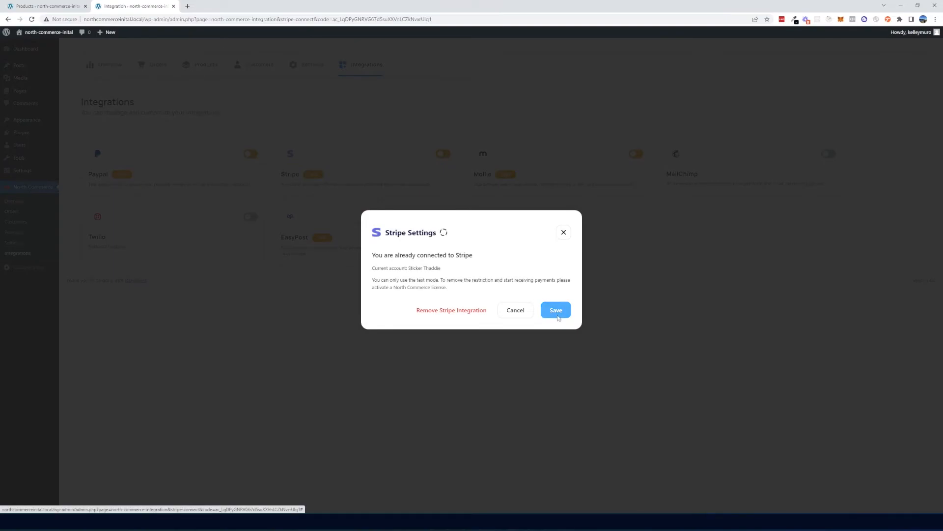
click(557, 316)
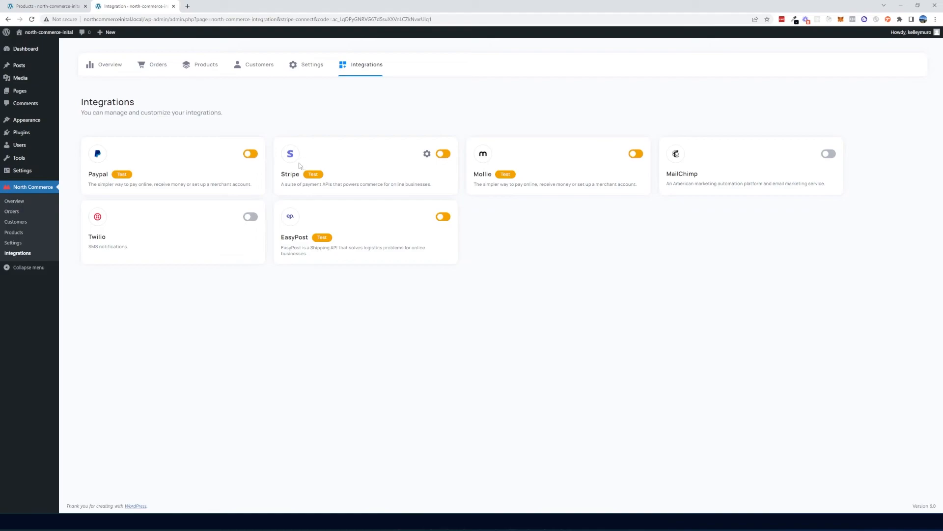
drag(304, 179, 338, 180)
click(338, 180)
Return to the Add product form and start a Subscription product titled "My awesome subscriptions".
click(46, 6)
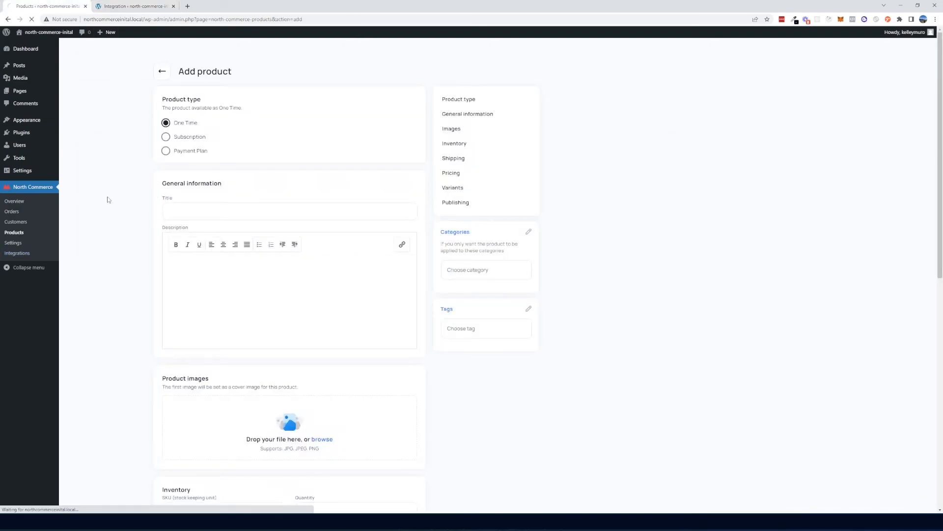
click(165, 138)
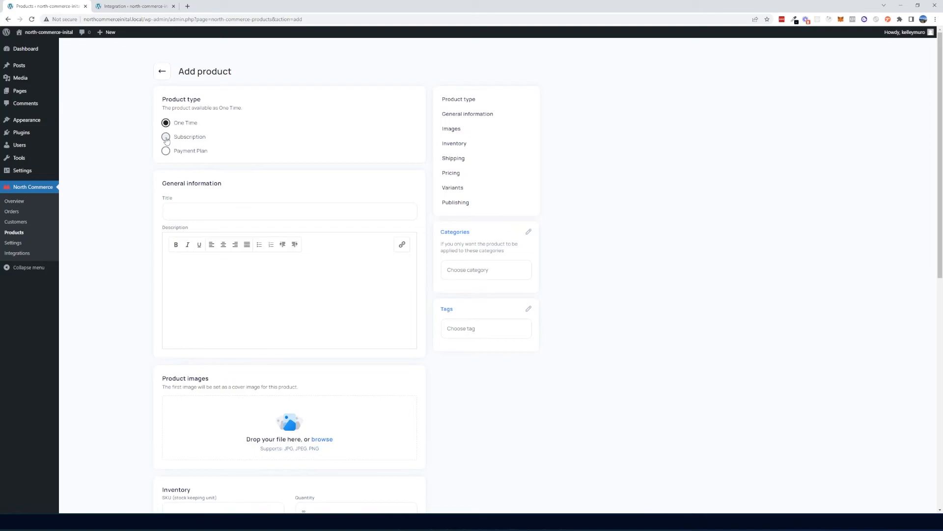
click(196, 217)
text(My awesome subscriptions)
key(Tab)
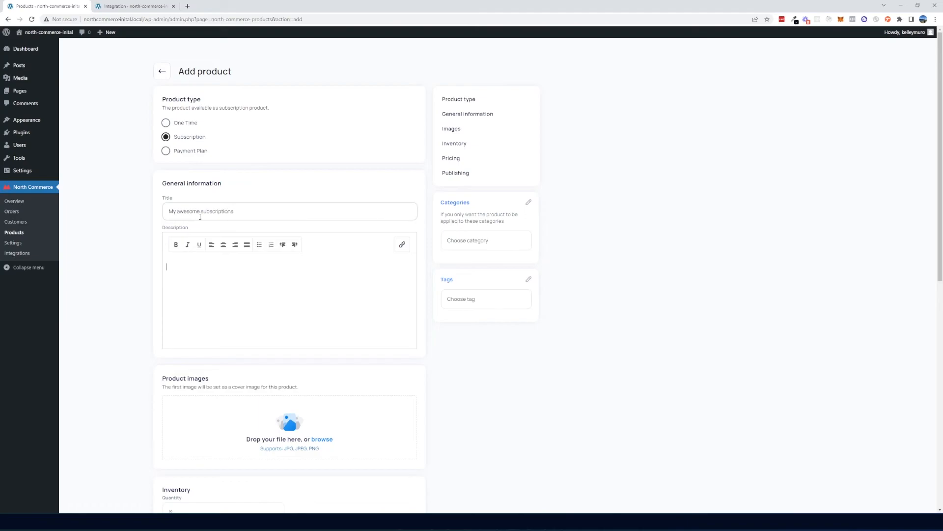
Open the products list in a new tab and open My Awesome Subscription for editing.
right_click(19, 230)
click(30, 237)
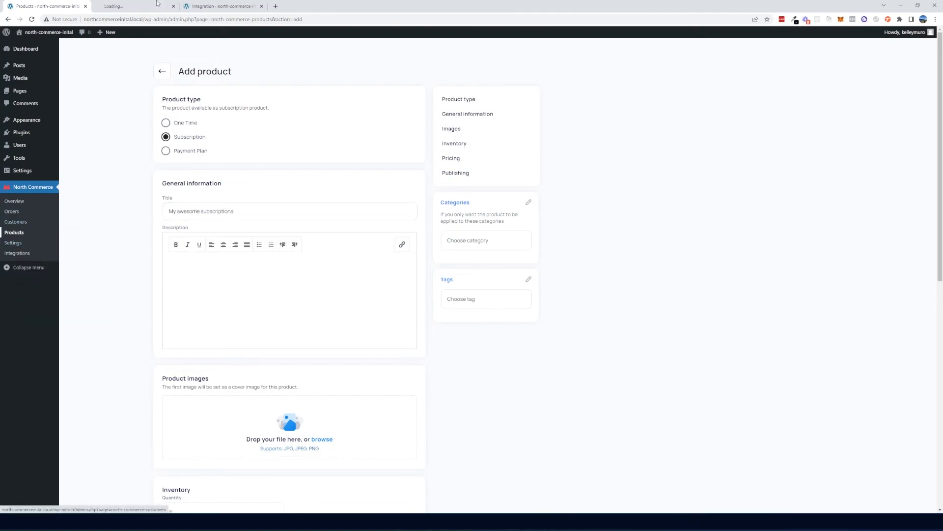
click(155, 8)
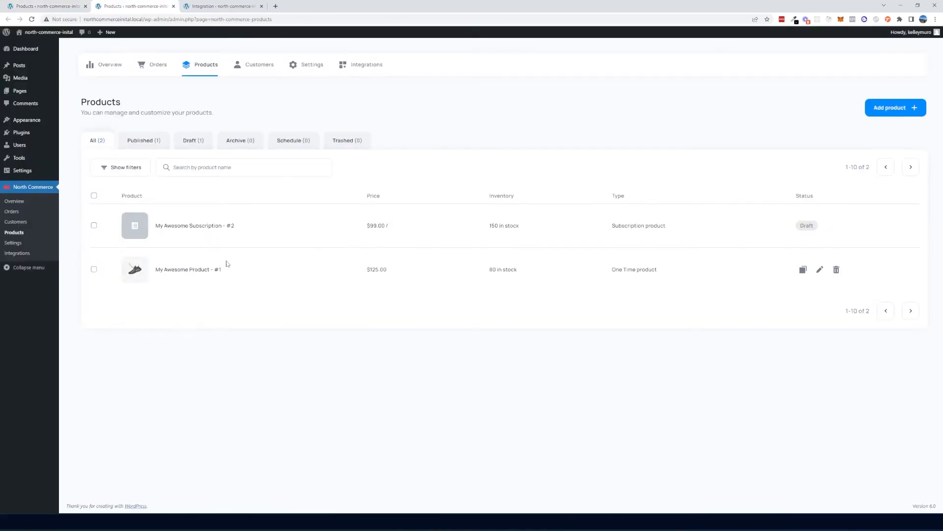
click(205, 227)
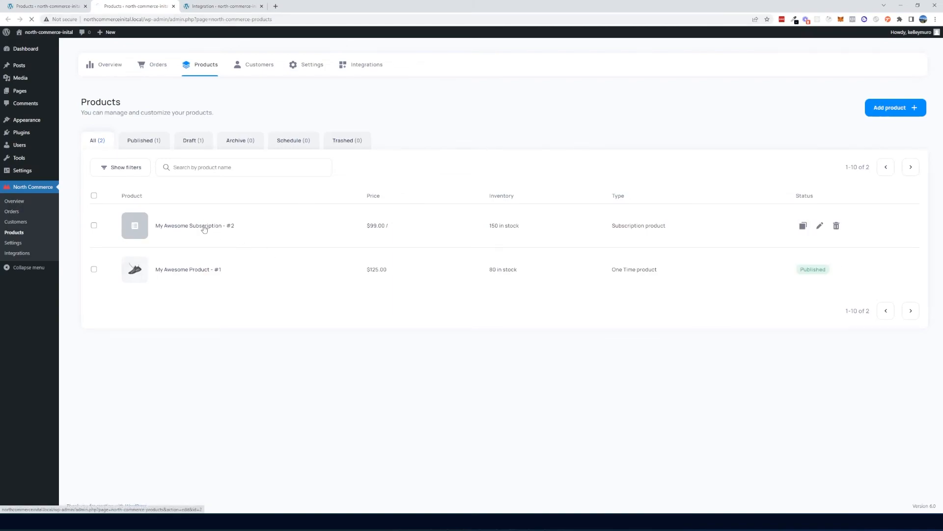
Set the payment frequency of My Awesome Subscription to Monthly.
scroll(133, 228, down, 8)
scroll(132, 229, down, 3)
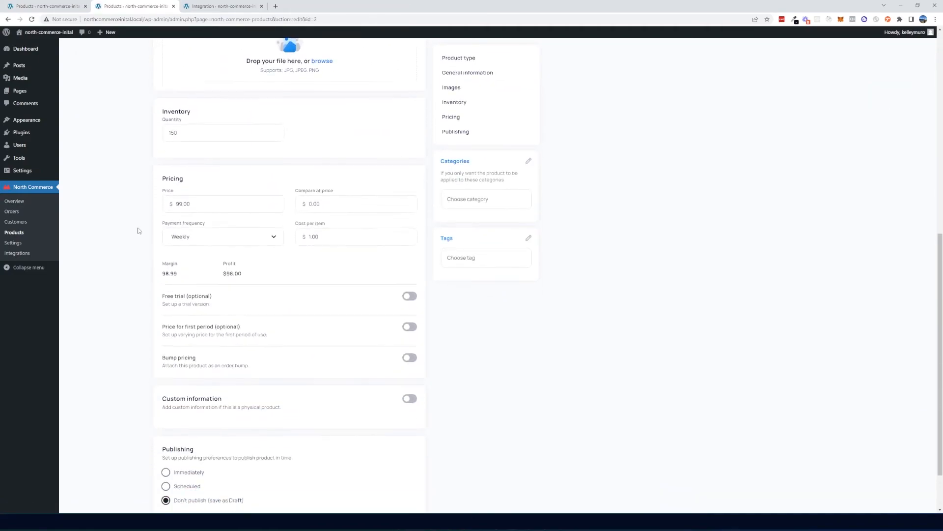
click(209, 174)
click(190, 213)
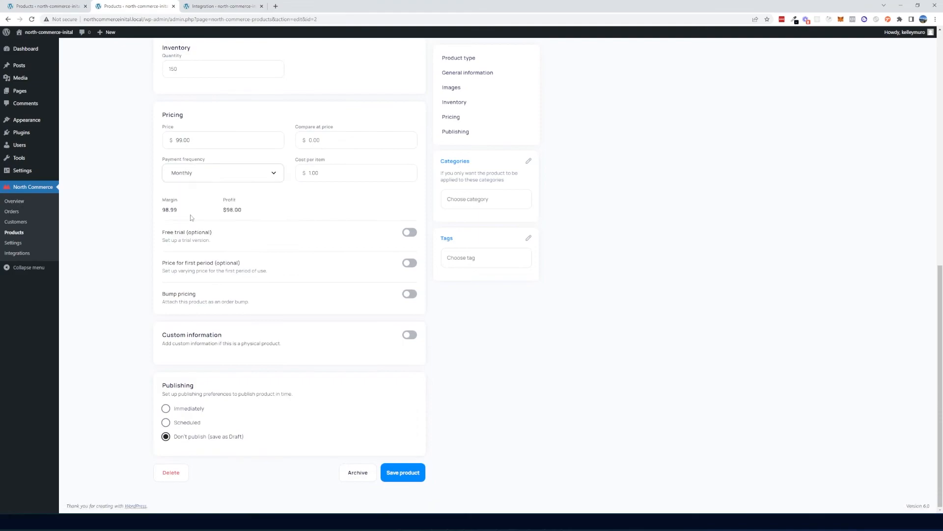
Enable the optional price for the first period, set it to $12, and save the product.
click(409, 263)
click(226, 298)
text(12)
scroll(470, 398, down, 1)
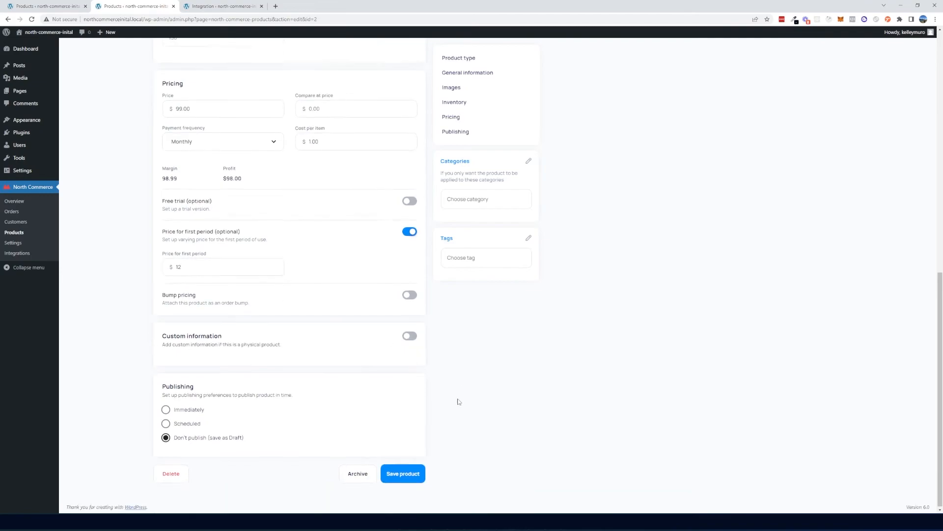
click(406, 475)
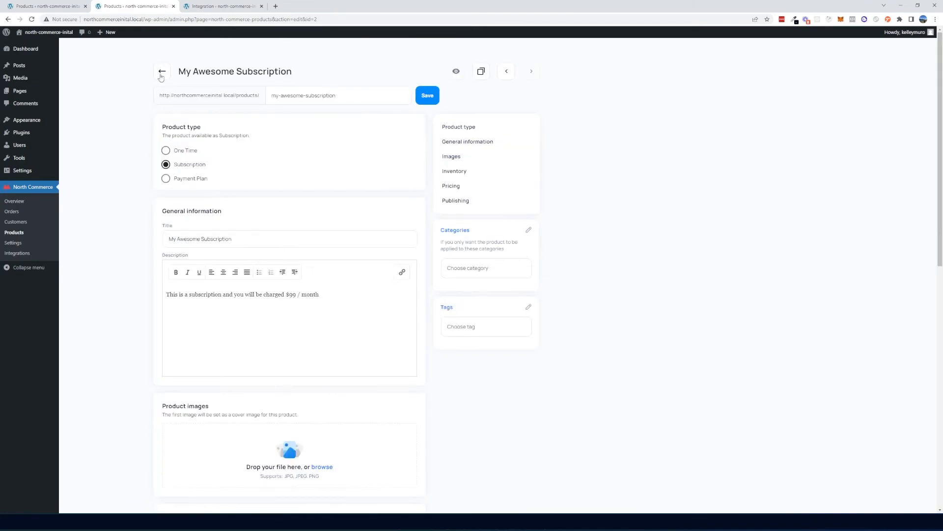
Return to the products list and check the price, inventory and type of My Awesome Subscription.
click(14, 233)
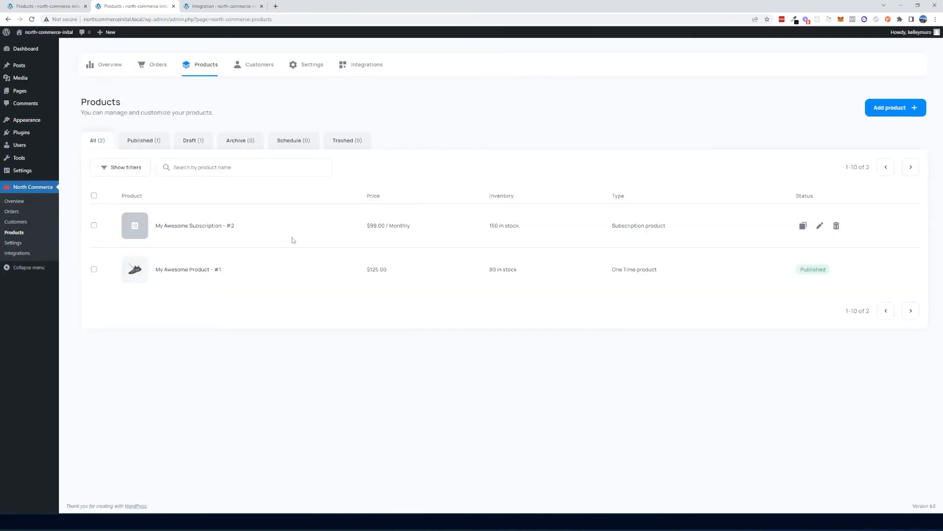
drag(366, 227, 412, 225)
click(459, 226)
drag(484, 227, 530, 230)
drag(619, 226, 669, 231)
click(664, 237)
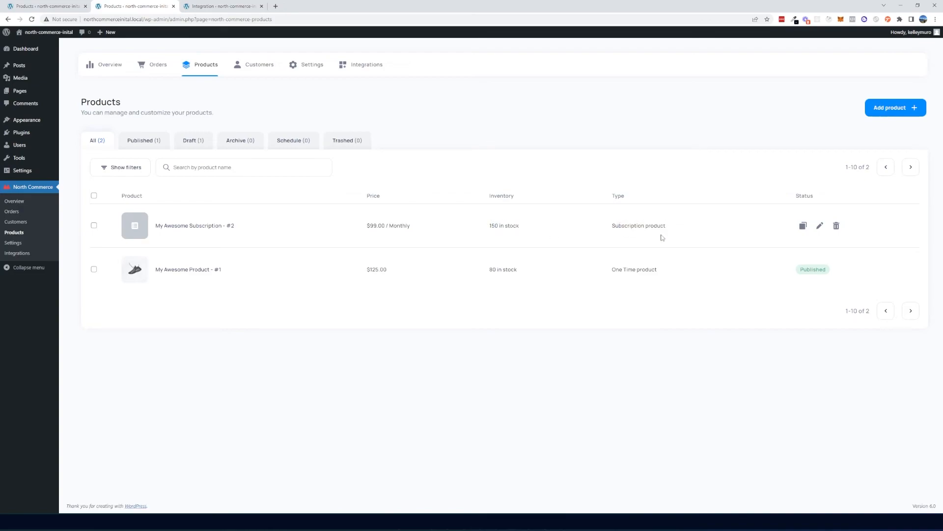
Review the product details of My Awesome Subscription and go back to the products list.
click(201, 227)
scroll(303, 261, down, 4)
scroll(303, 261, up, 5)
click(163, 71)
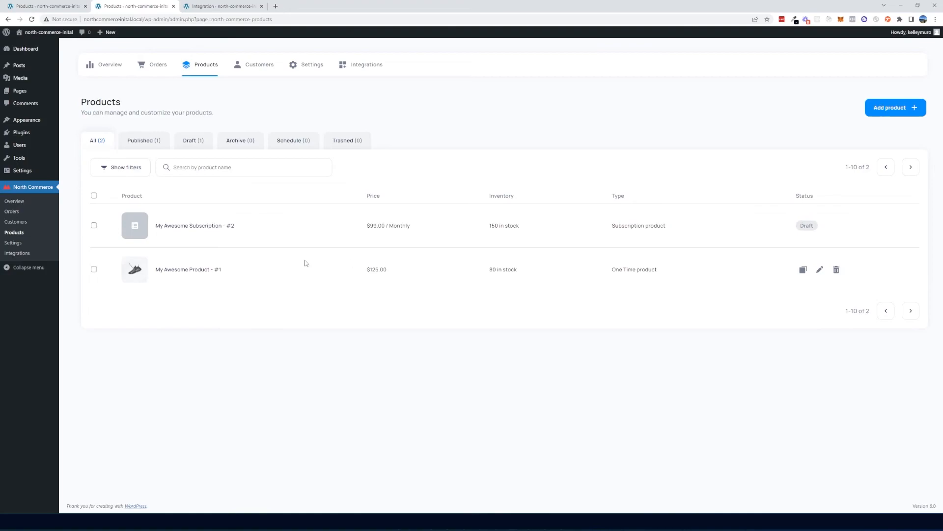
Set My Awesome Subscription to publish Immediately, save it, and return to the products list.
click(211, 226)
scroll(481, 310, down, 10)
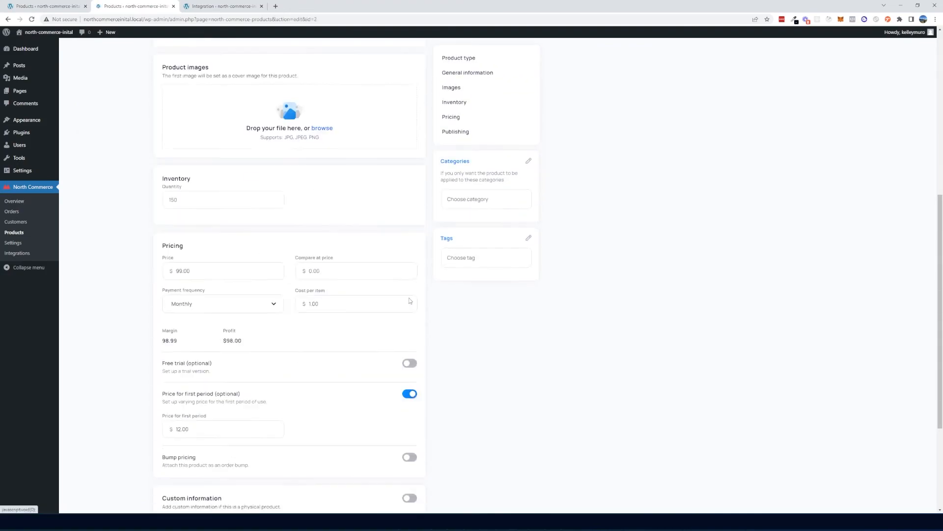
click(166, 409)
click(413, 473)
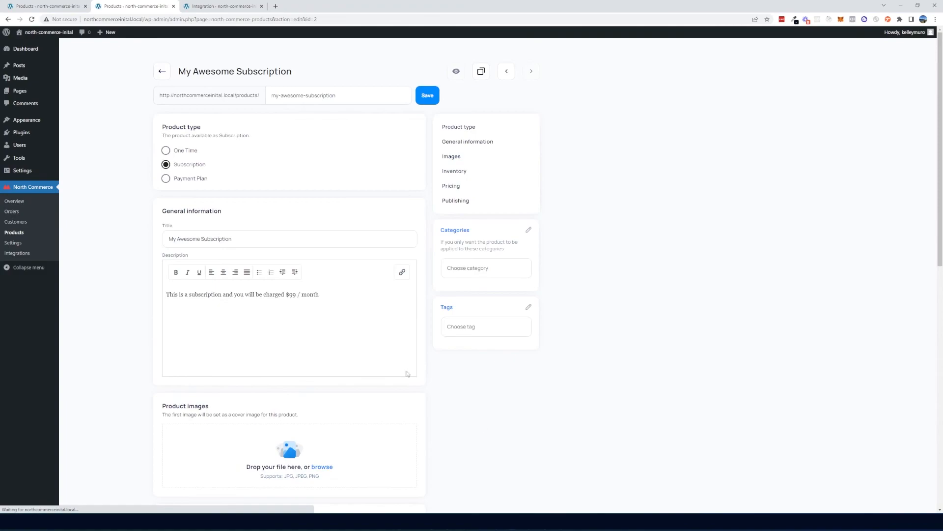
click(20, 236)
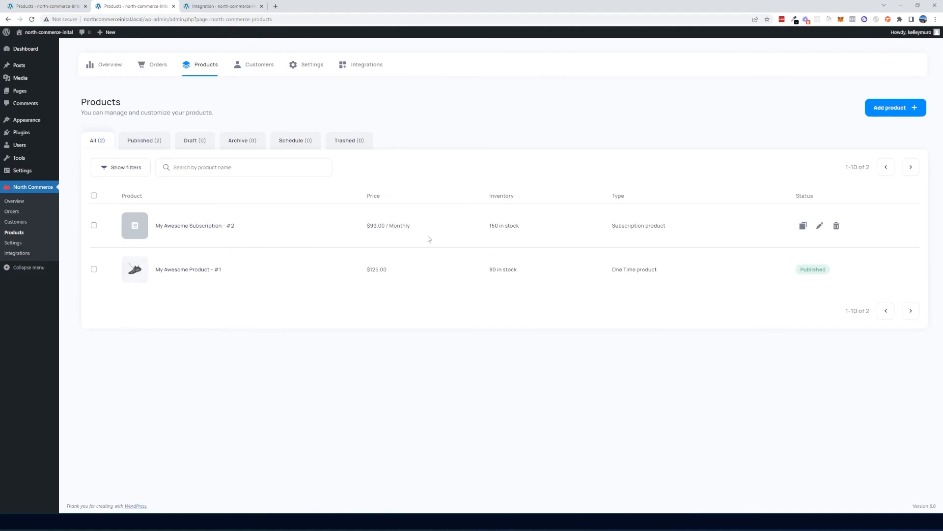
Synchronize the store's products from the North Commerce settings and return to the products list.
click(317, 69)
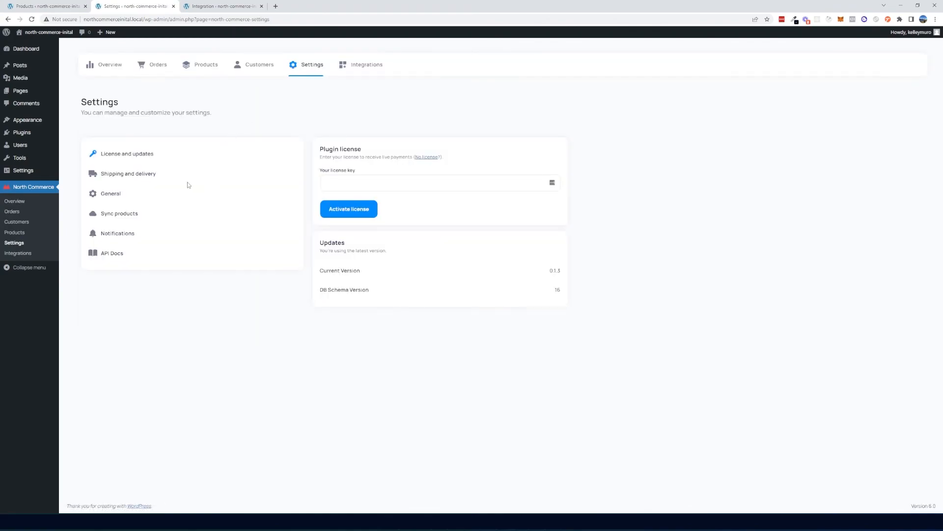
click(118, 217)
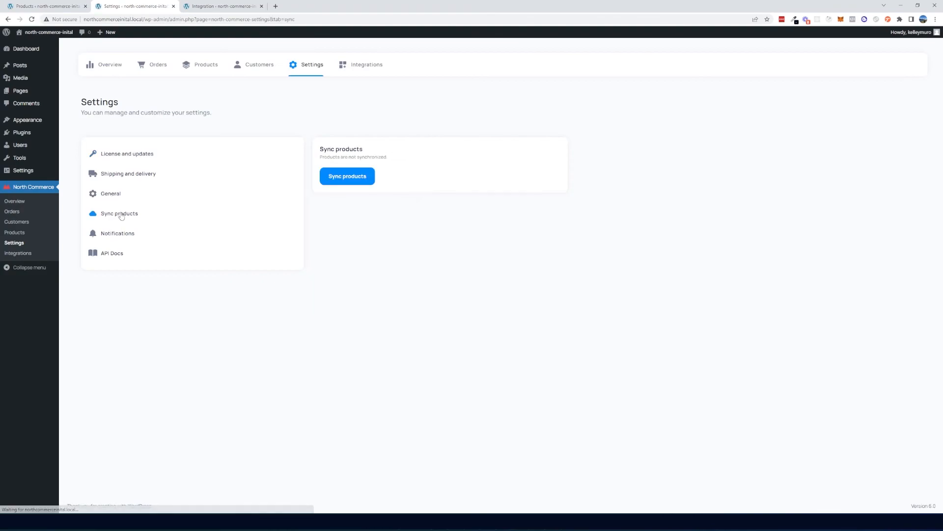
click(354, 183)
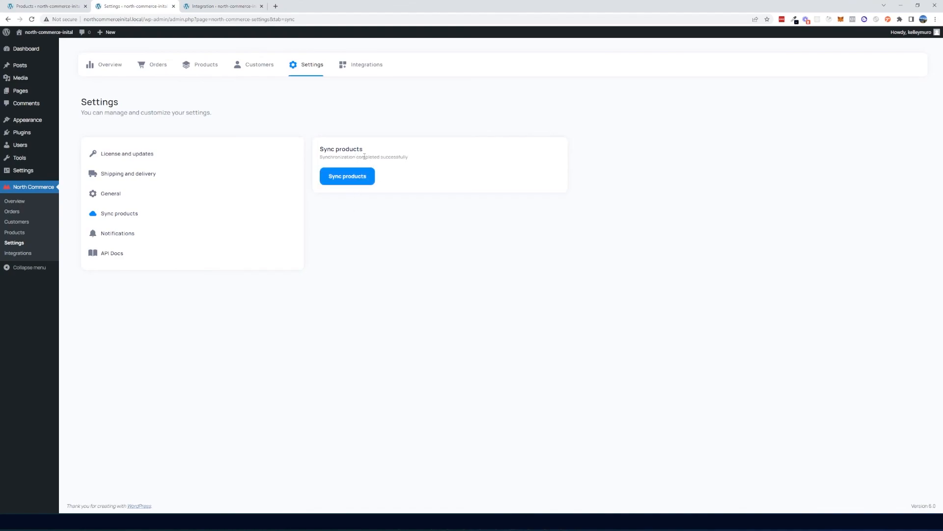
click(199, 66)
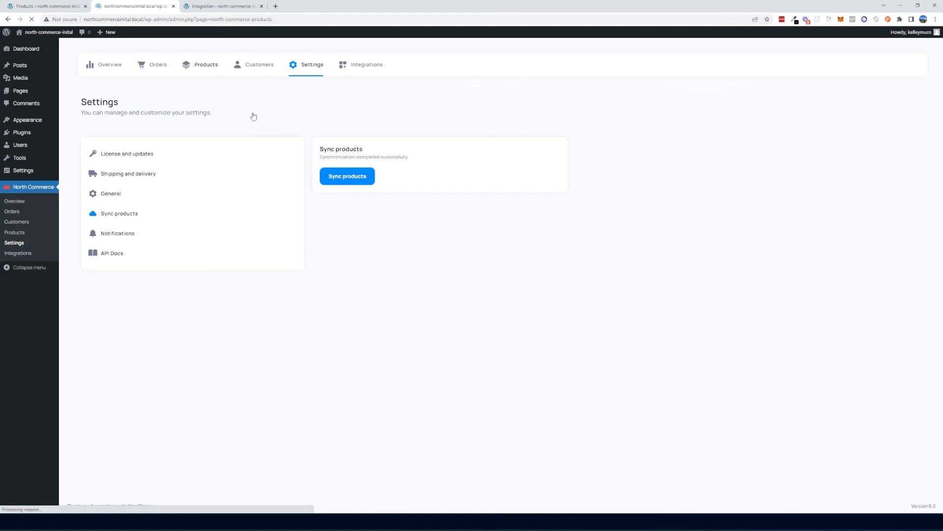